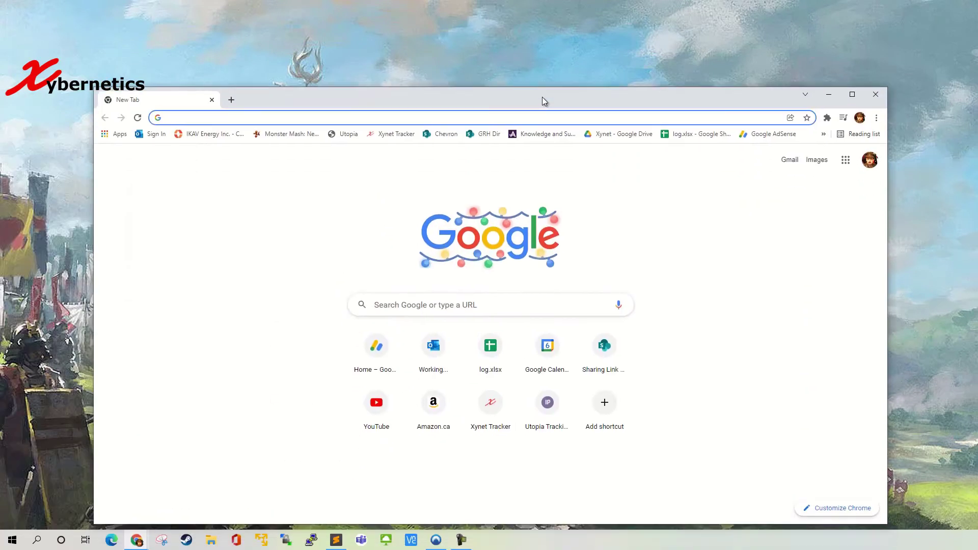
# Maximize the Chrome window and go to the Twitter site.
pyautogui.doubleClick(542, 97)
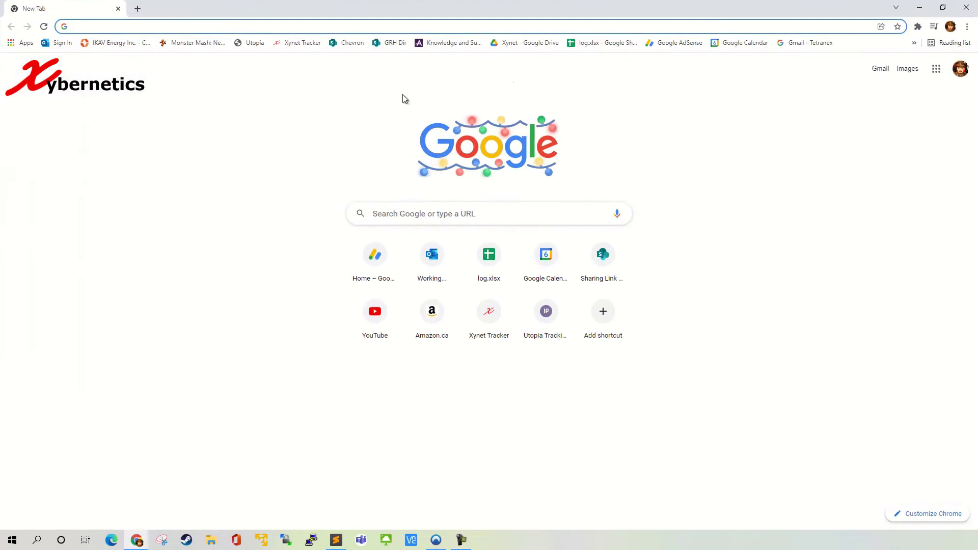
pyautogui.click(270, 241)
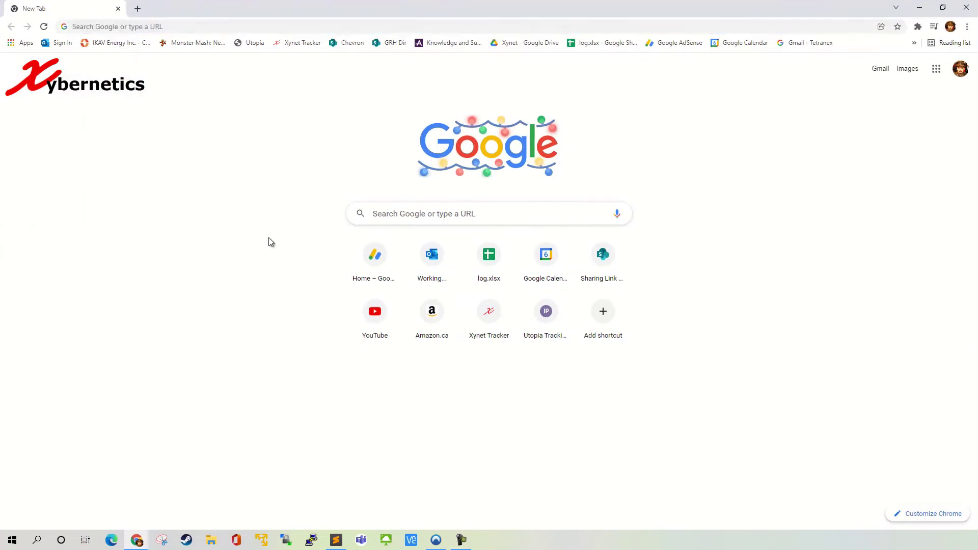
pyautogui.click(232, 28)
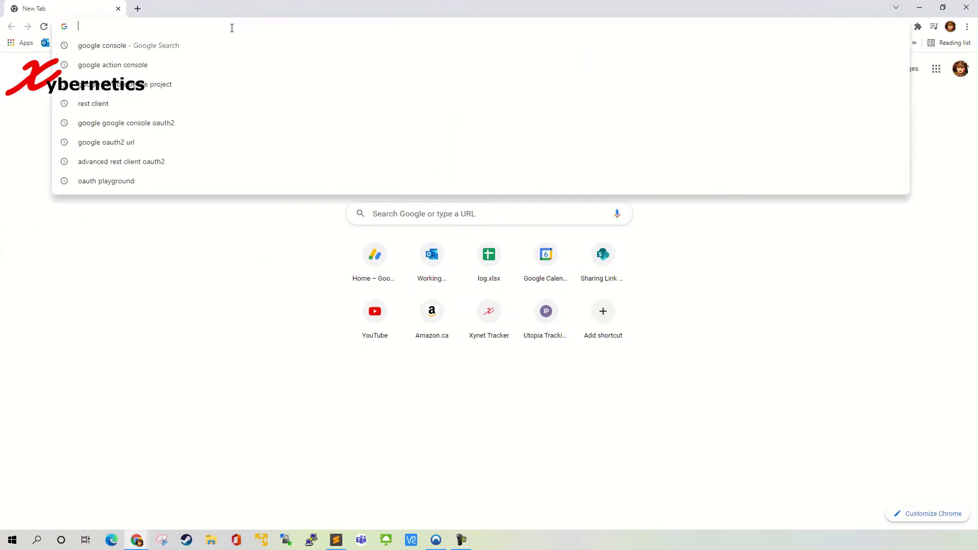
pyautogui.write('twitter')
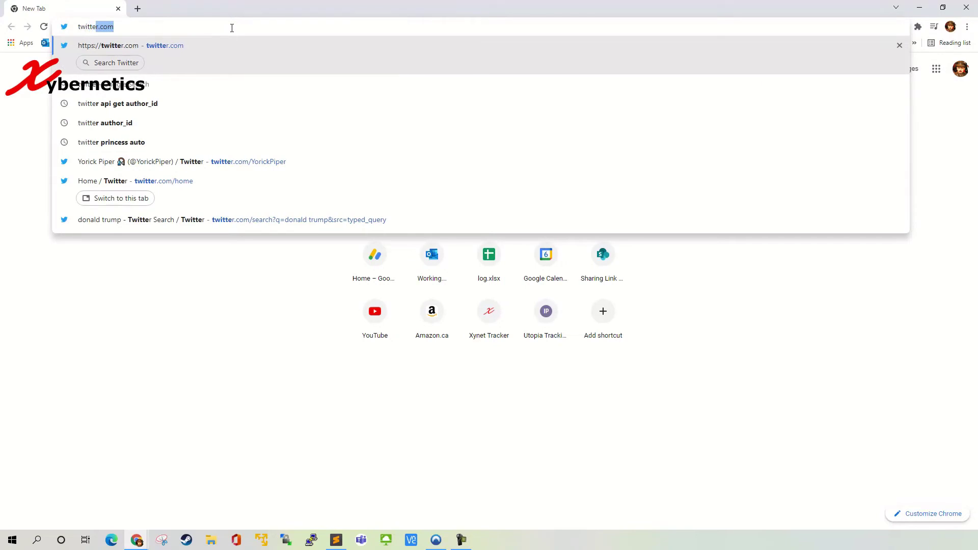
pyautogui.press('Return')
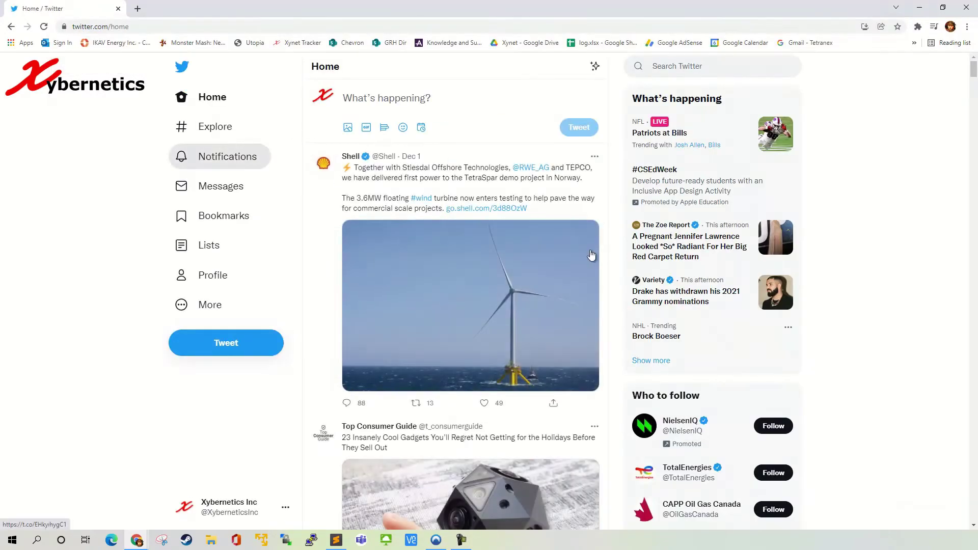
pyautogui.click(713, 70)
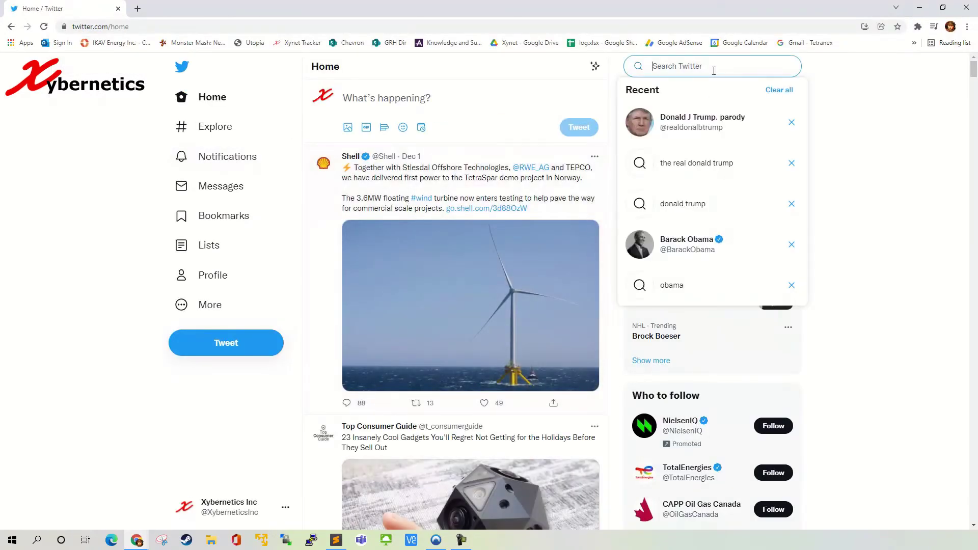
pyautogui.write('obama')
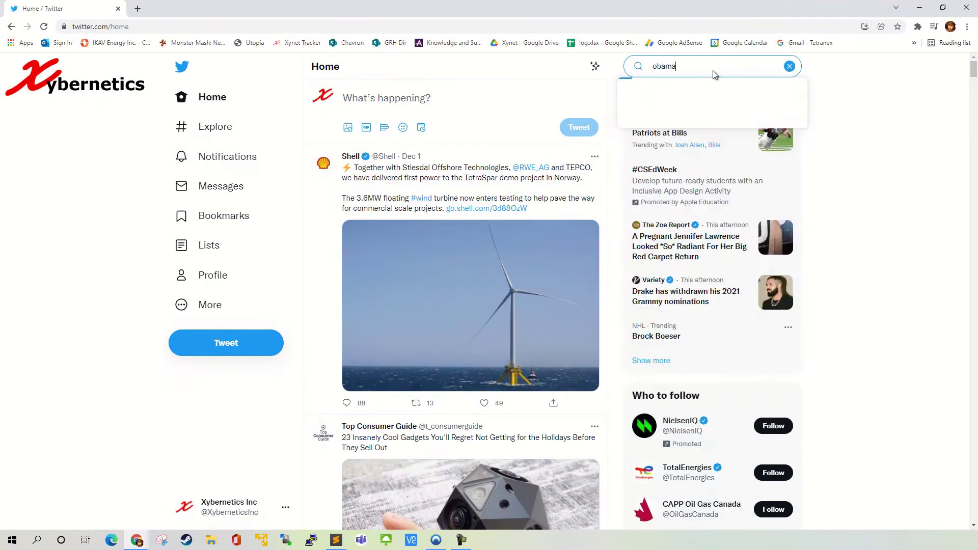
pyautogui.press('Return')
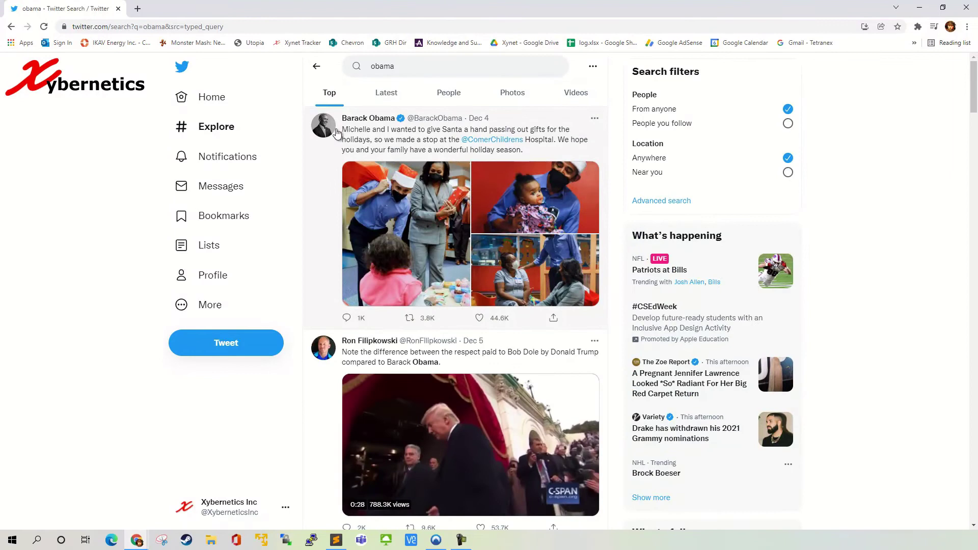
pyautogui.click(331, 121)
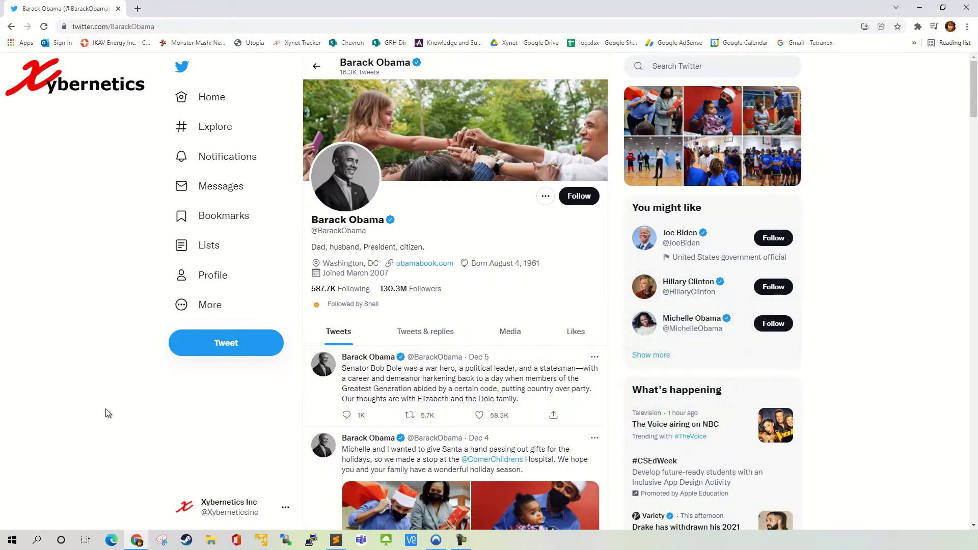
# Run document.designMode="on" in the DevTools Console so the page becomes editable.
pyautogui.press('F12')
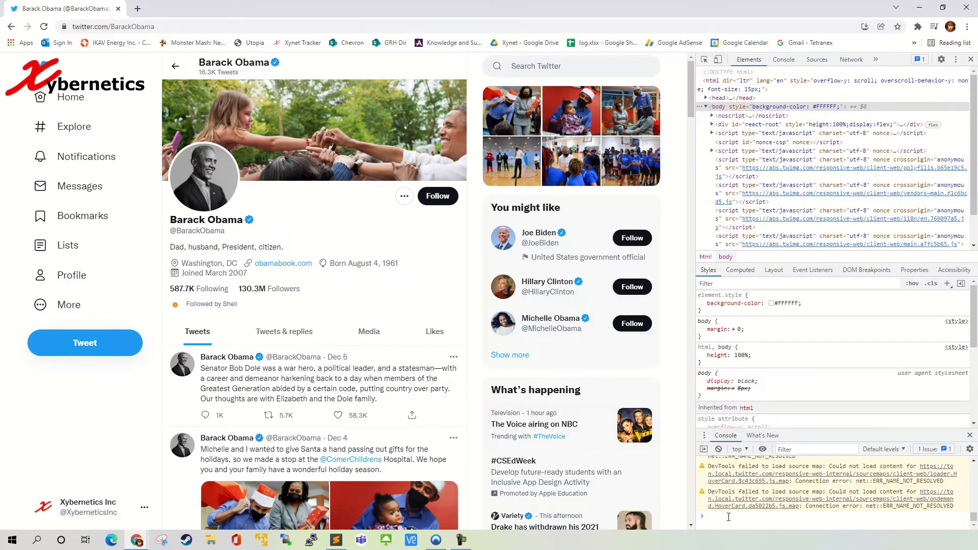
pyautogui.write('document')
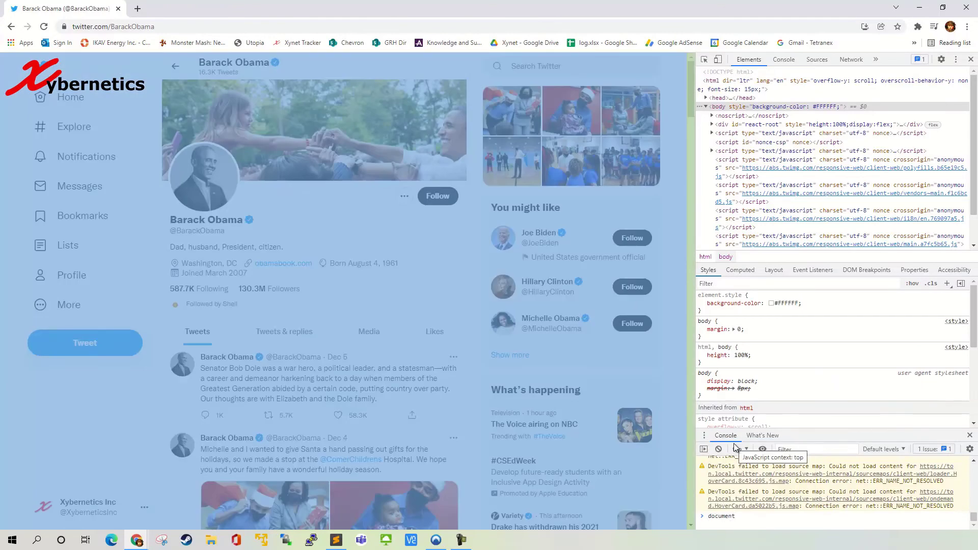
pyautogui.write('.de')
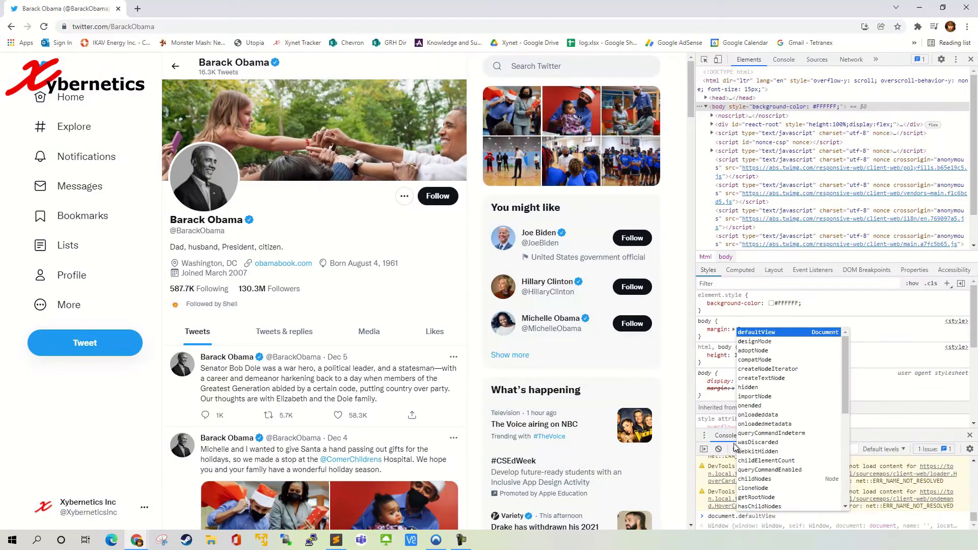
pyautogui.write('s')
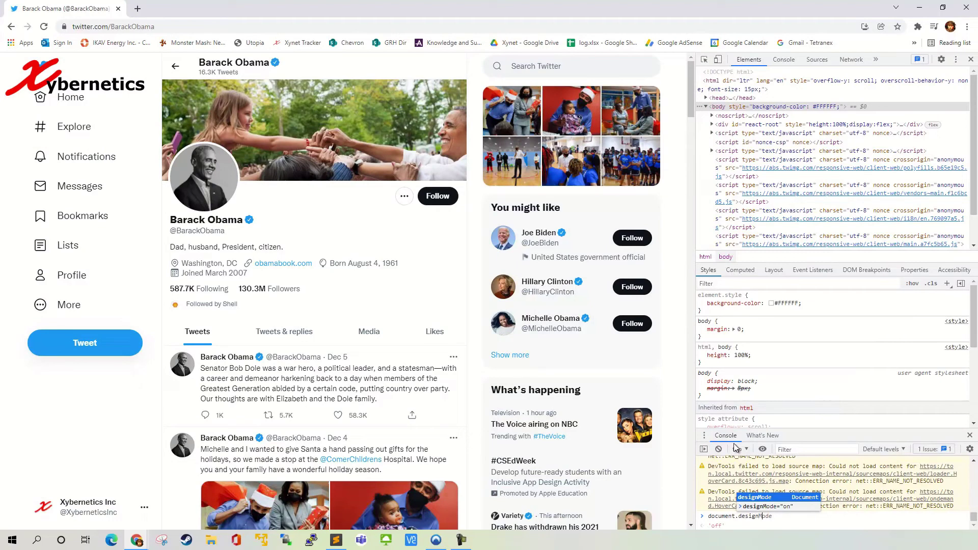
pyautogui.write('ignM')
pyautogui.click(777, 506)
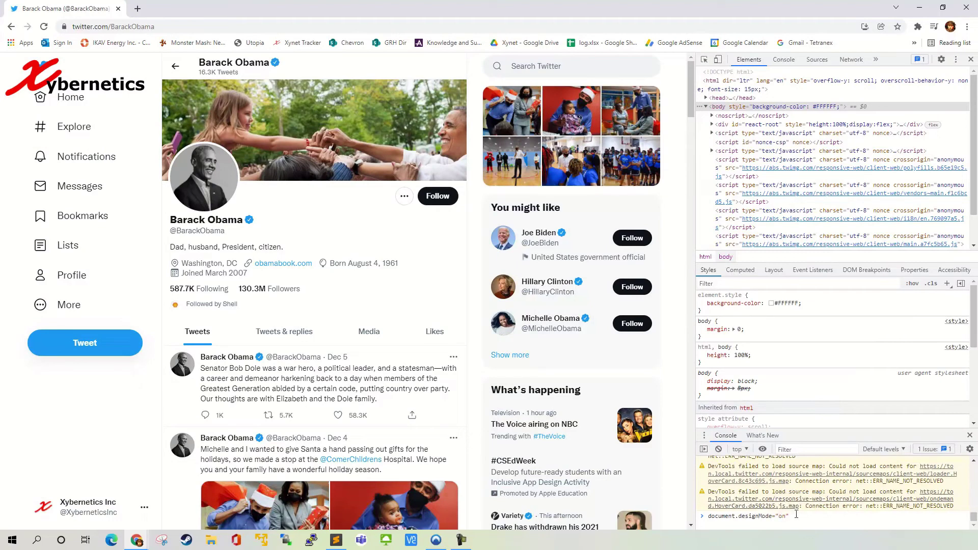
pyautogui.press('Return')
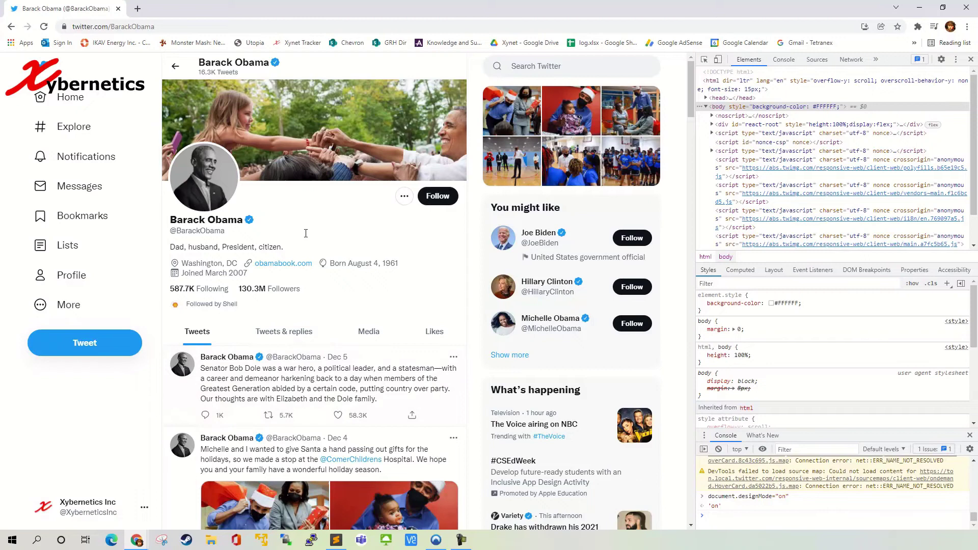
# Trim the profile bio down to just 'Dad.' and type "Jack" into the profile name.
pyautogui.doubleClick(266, 245)
pyautogui.press('BackSpace')
pyautogui.hotkey('shift', 'Home')
pyautogui.hotkey('ctrl', 'shift', 'Right')
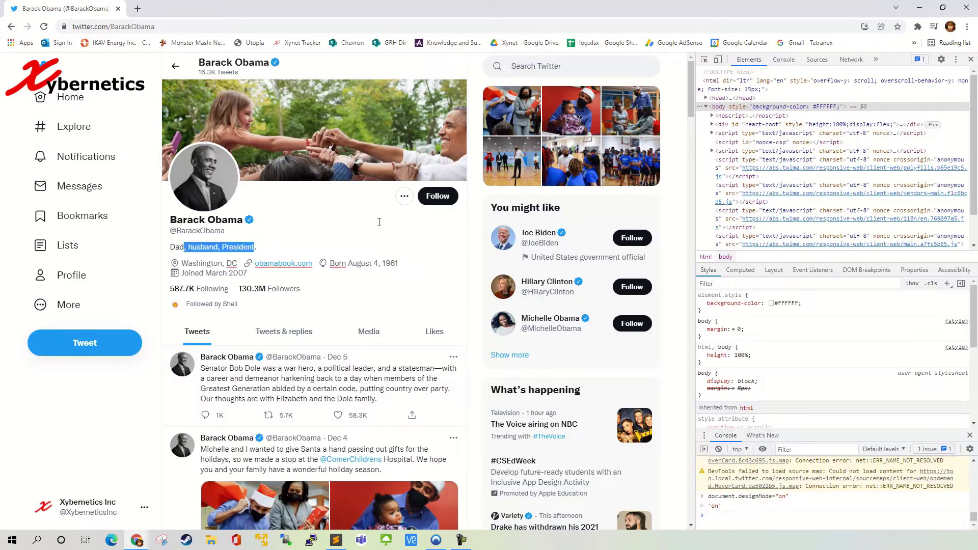
pyautogui.press('BackSpace')
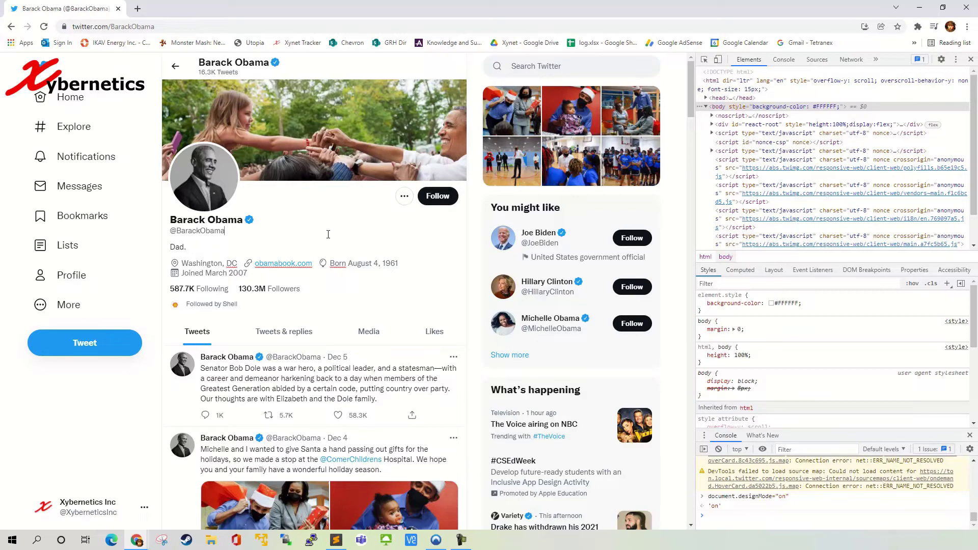
pyautogui.click(216, 230)
pyautogui.write('"Jack"')
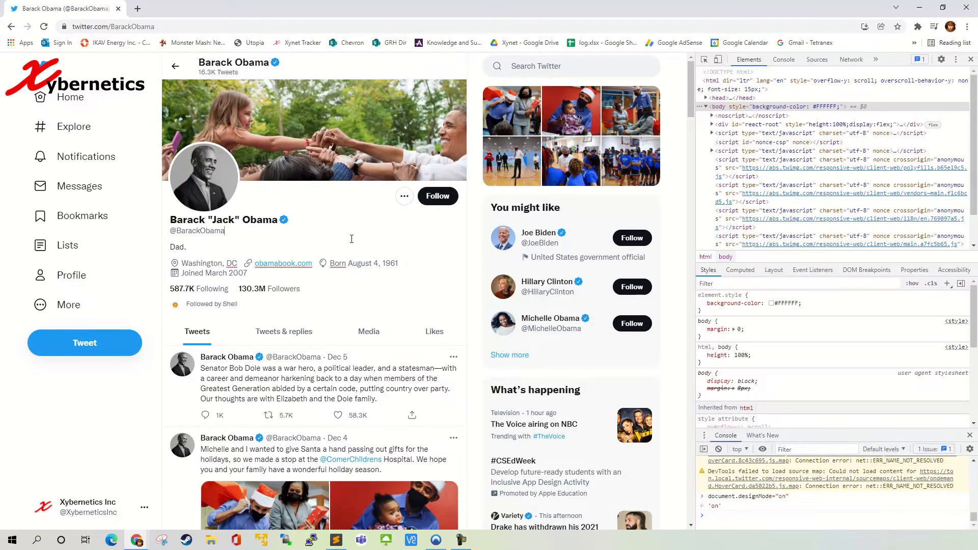
# Delete the top tweet's text so it ends at 'was a war hero'.
pyautogui.scroll(-1, 358, 245)
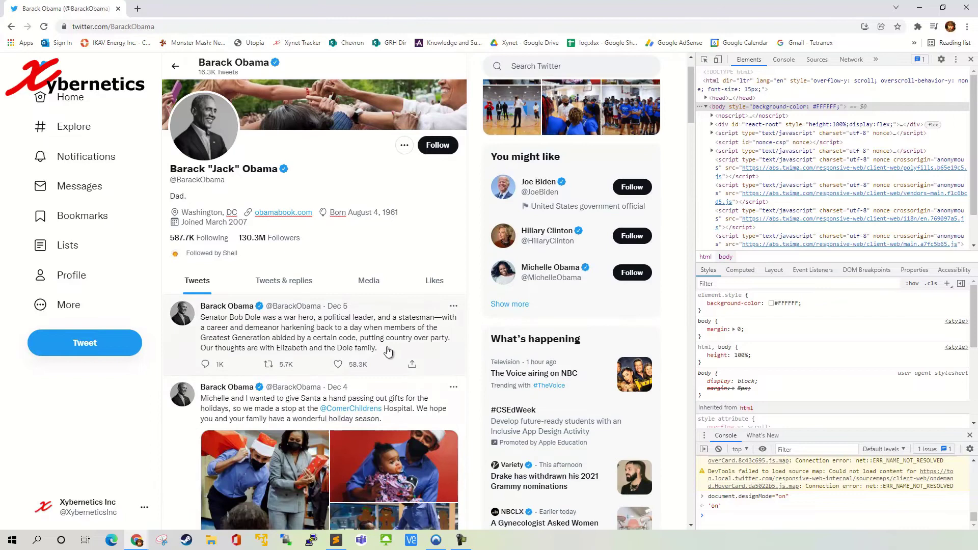
pyautogui.moveTo(378, 348); pyautogui.dragTo(277, 330)
pyautogui.press('BackSpace')
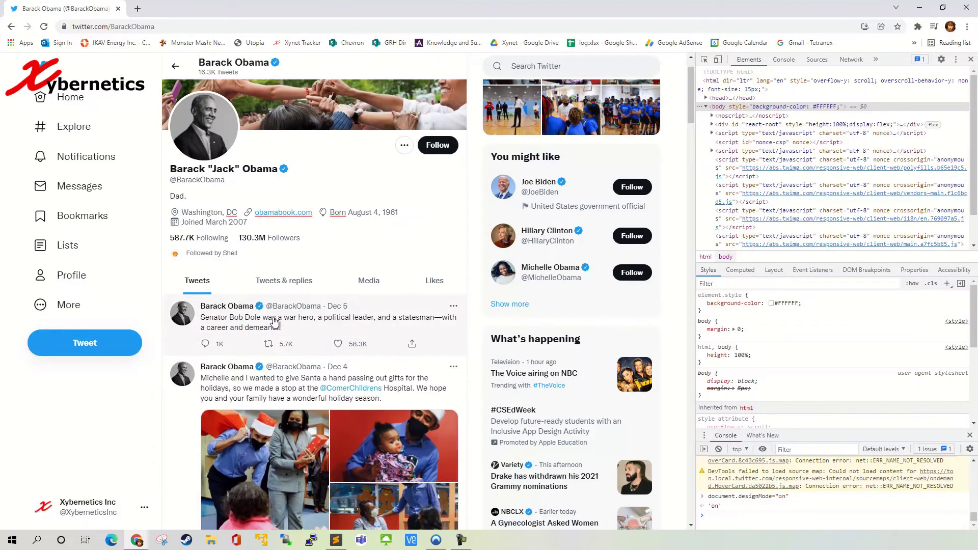
pyautogui.scroll(-1, 326, 372)
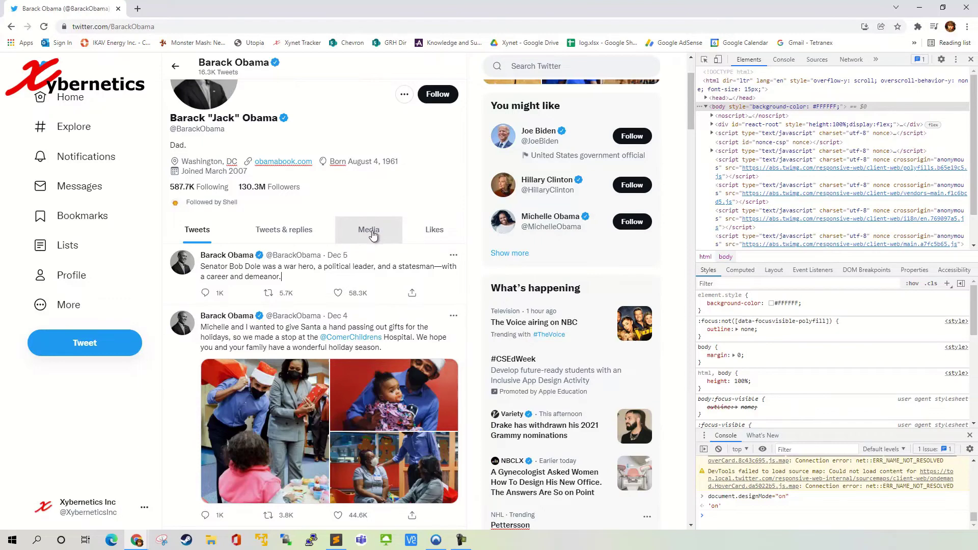
pyautogui.moveTo(326, 281)
pyautogui.mouseDown()
pyautogui.moveTo(251, 269)
pyautogui.moveTo(316, 270)
pyautogui.mouseUp()
pyautogui.press('BackSpace')
pyautogui.press('Return')
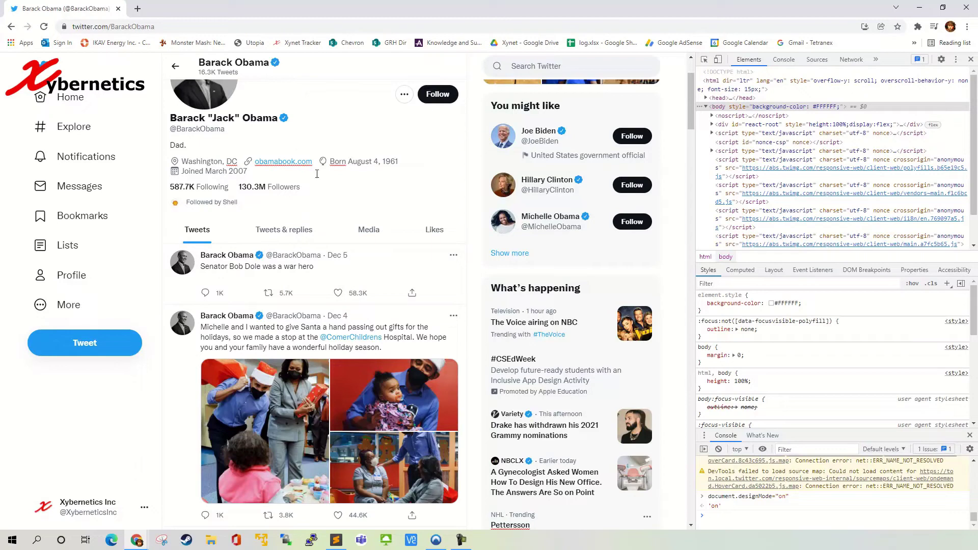
pyautogui.moveTo(796, 498); pyautogui.dragTo(708, 500)
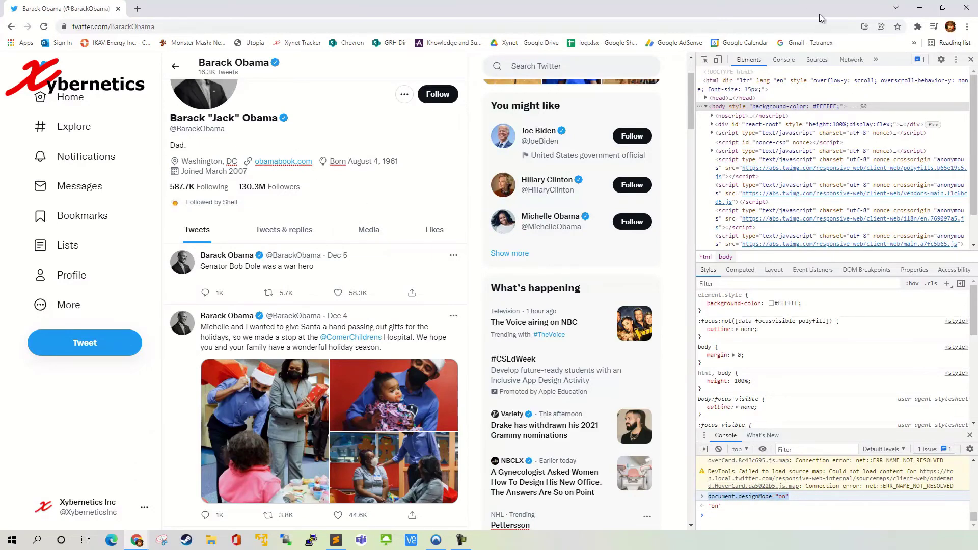
# Open the Bob Dole tweet and insert 'kljsdhf dgfjhejiofojweo weopjiwer' and 'werfkojwfgoi' lines before 'Elizabeth'.
pyautogui.click(971, 59)
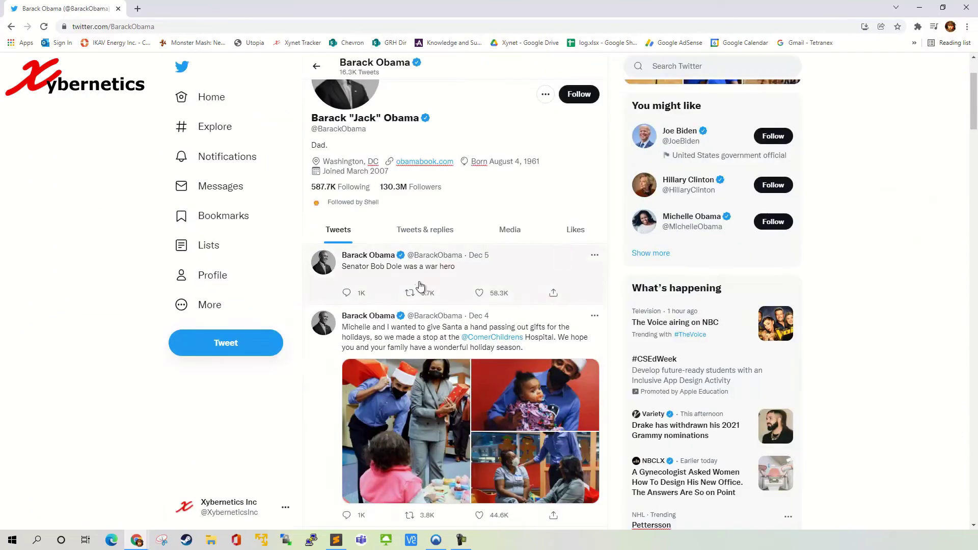
pyautogui.click(473, 272)
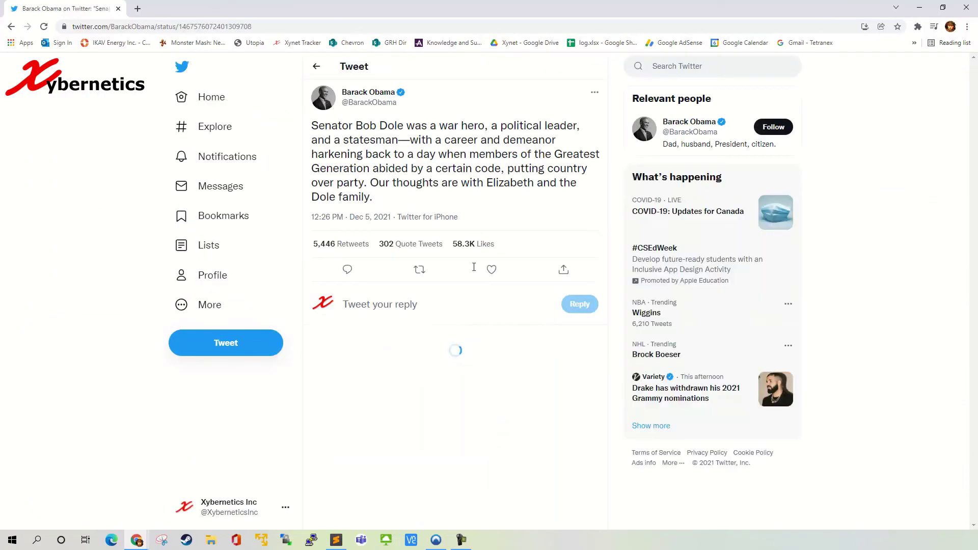
pyautogui.click(487, 181)
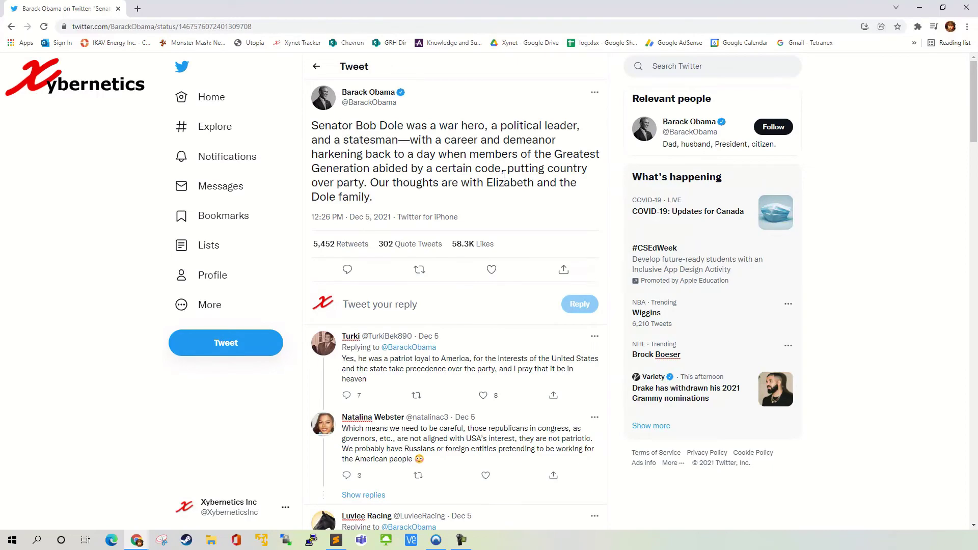
pyautogui.write('kljsdhf dgfjhejiofojweo ')
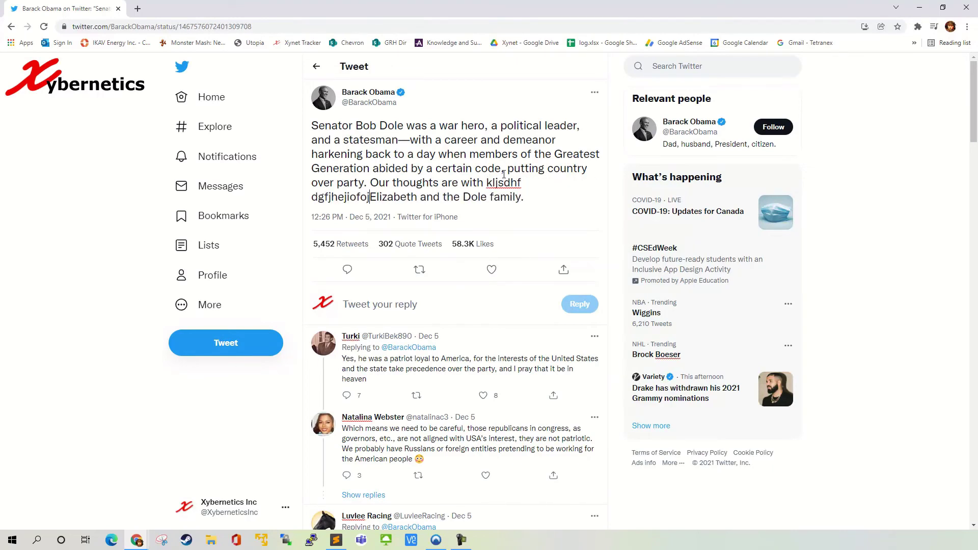
pyautogui.write('weopjiwer')
pyautogui.press('Return')
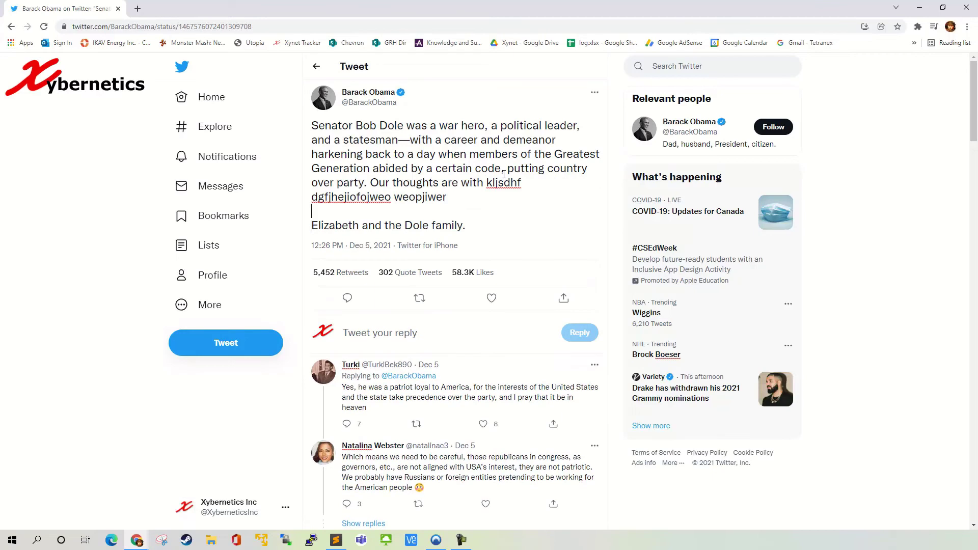
pyautogui.write('werfkojwfgoi')
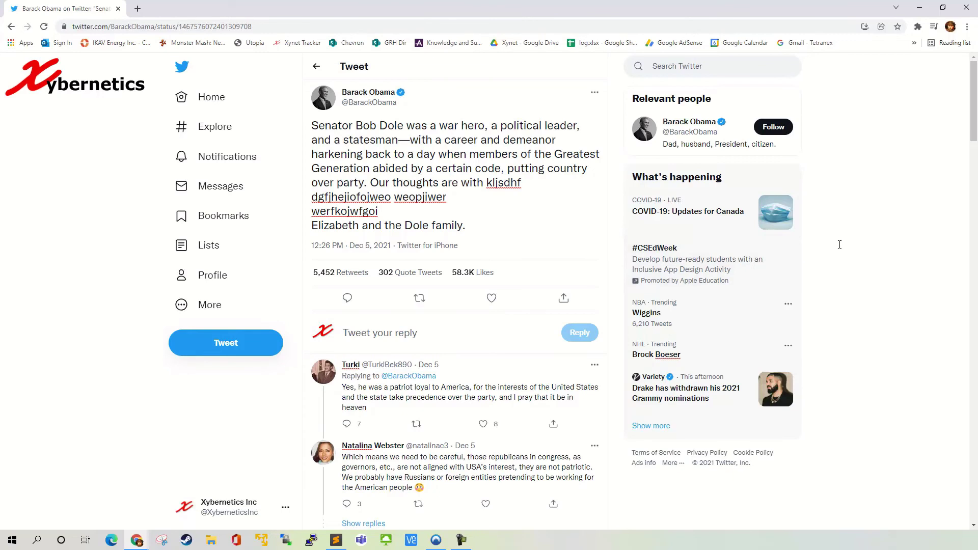
pyautogui.press('F12')
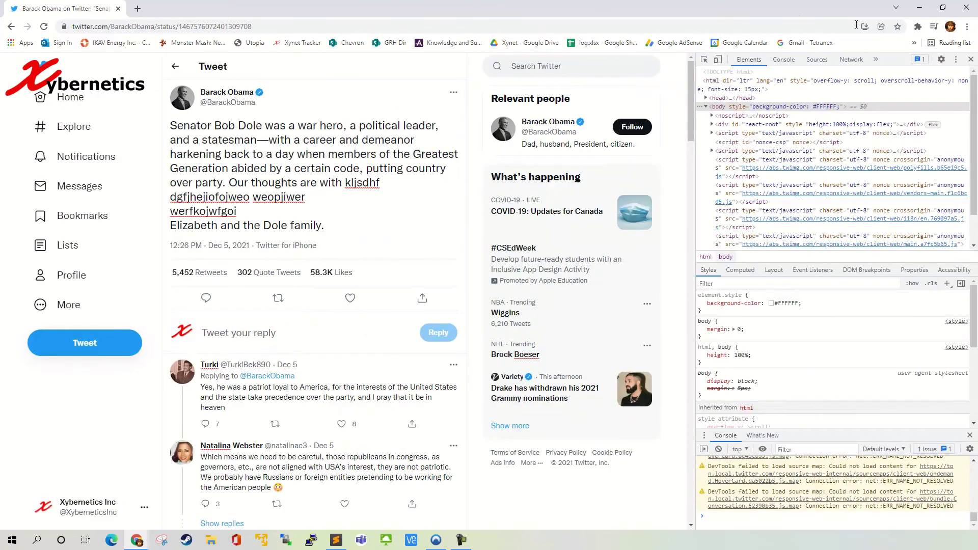
# Delete the inserted gibberish and line break, restoring 'Our thoughts are with Elizabeth and the Dole family.'.
pyautogui.click(970, 59)
pyautogui.scroll(-3, 485, 293)
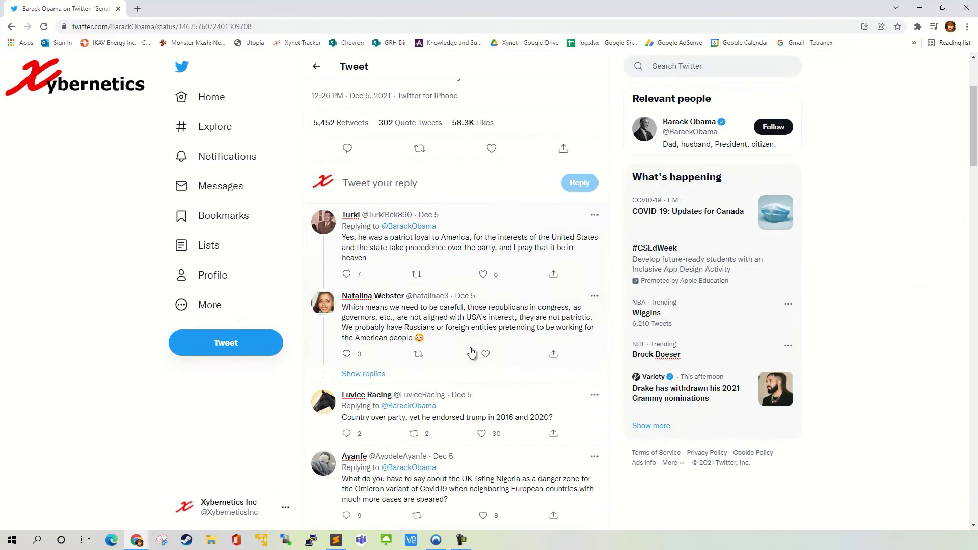
pyautogui.moveTo(575, 245); pyautogui.dragTo(359, 245)
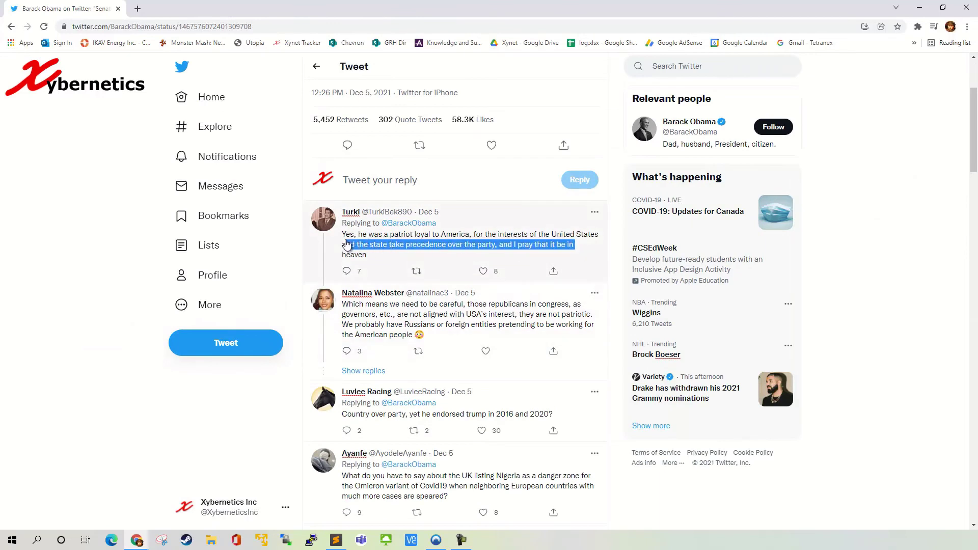
pyautogui.moveTo(394, 214)
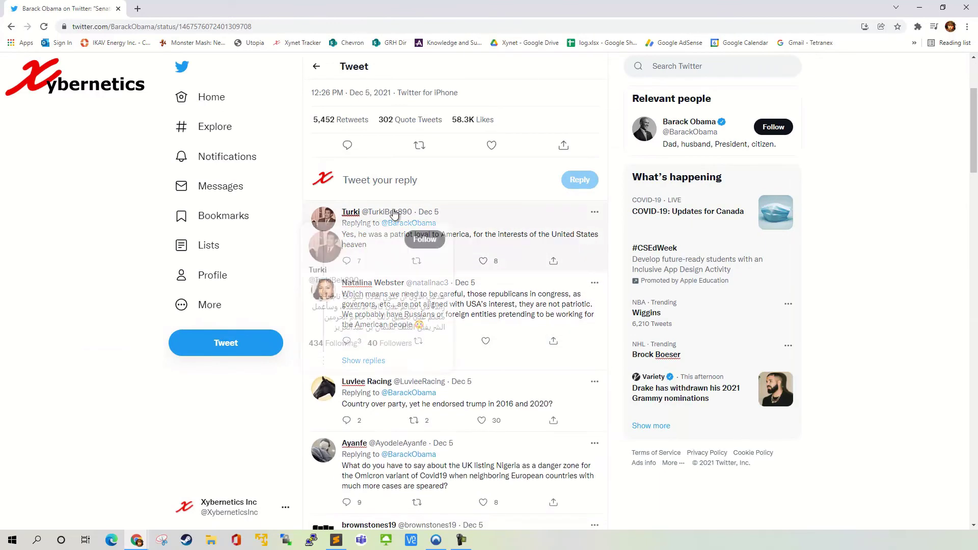
pyautogui.click(501, 180)
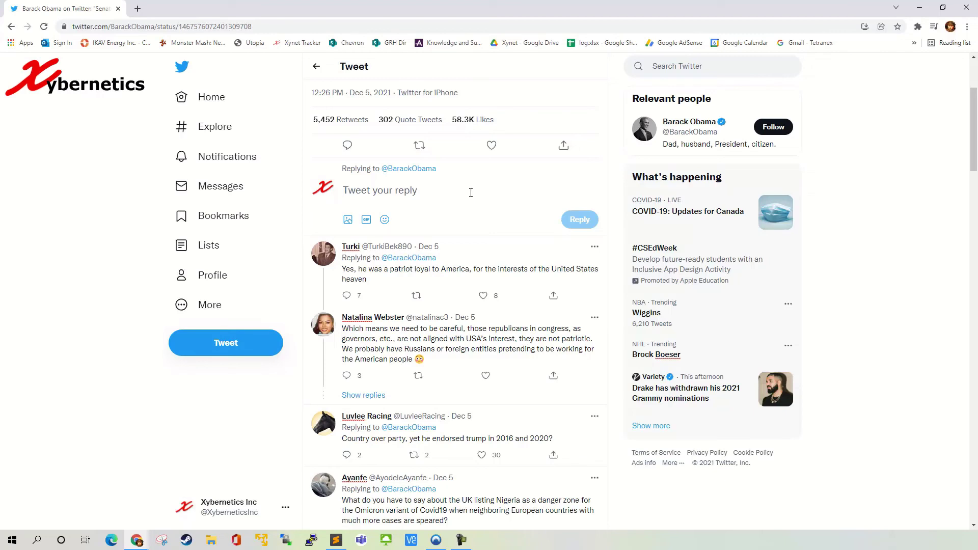
pyautogui.scroll(3, 471, 193)
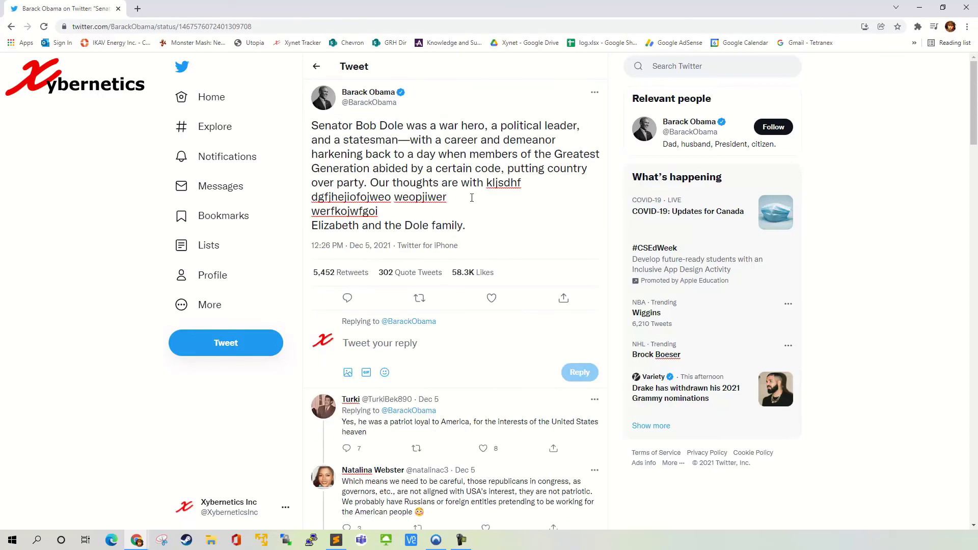
pyautogui.moveTo(389, 212); pyautogui.dragTo(487, 179)
pyautogui.press('BackSpace')
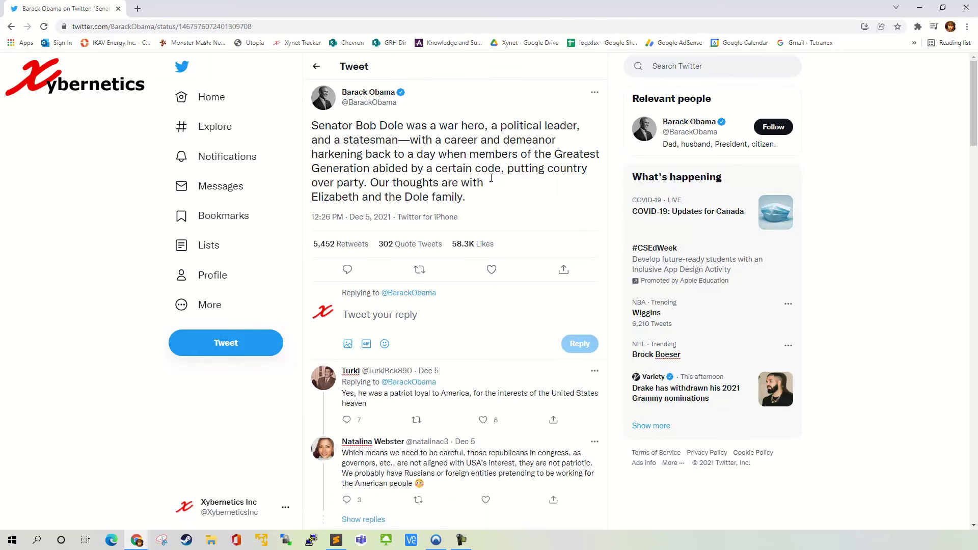
pyautogui.press('Delete')
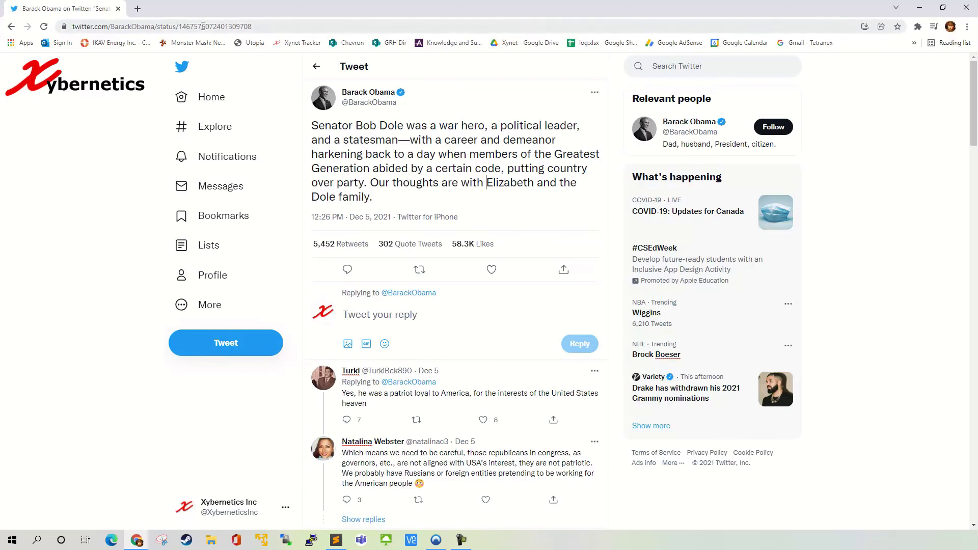
# Close Chrome, relaunch it, go to Twitter and maximize the window.
pyautogui.click(962, 10)
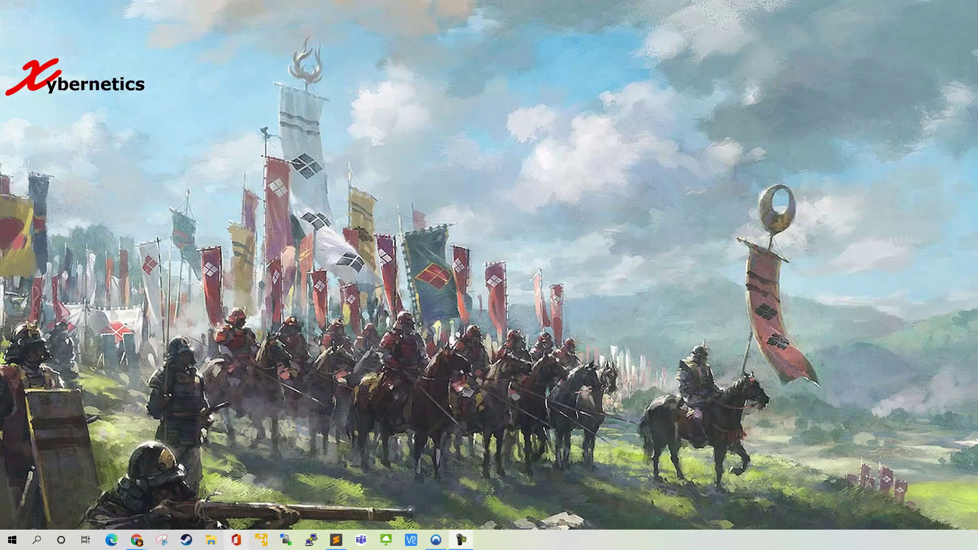
pyautogui.click(136, 539)
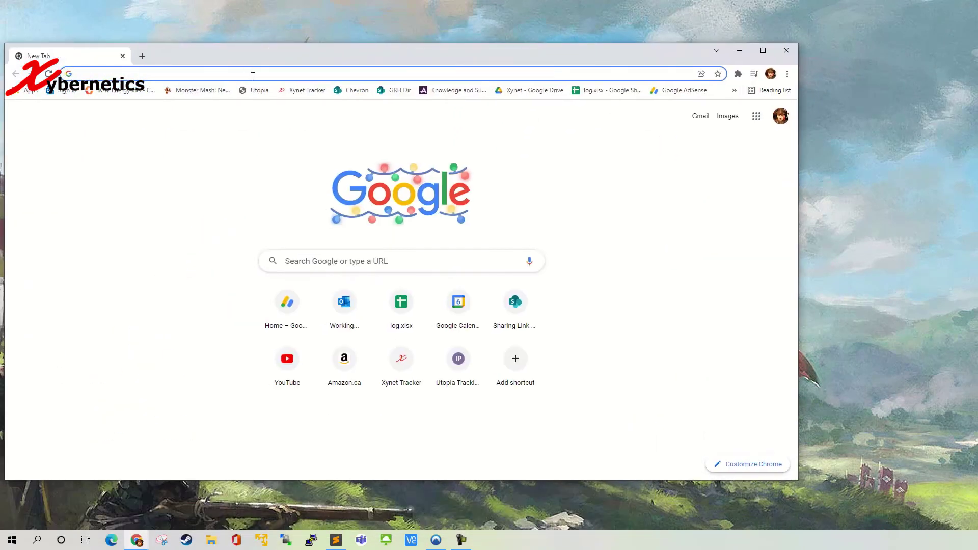
pyautogui.write('twitter.com')
pyautogui.press('Return')
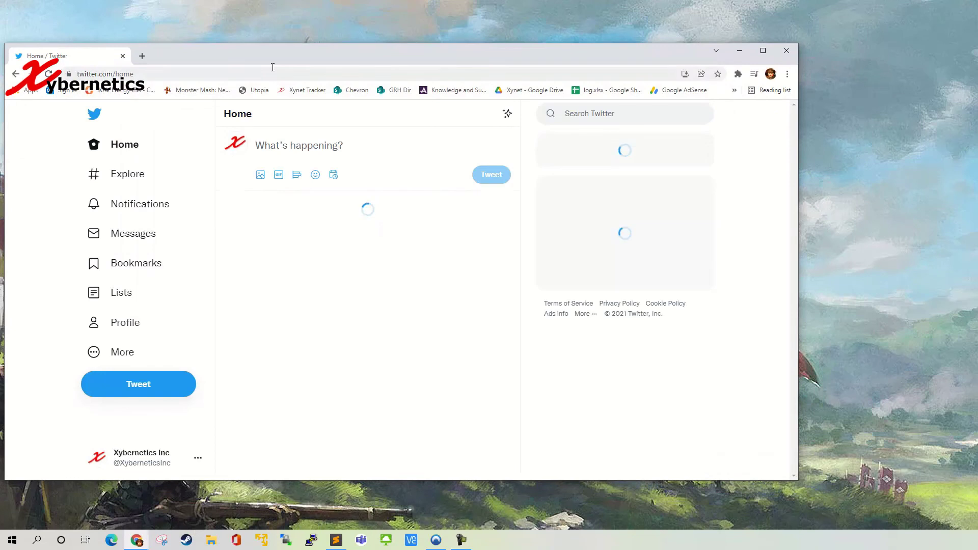
pyautogui.doubleClick(284, 58)
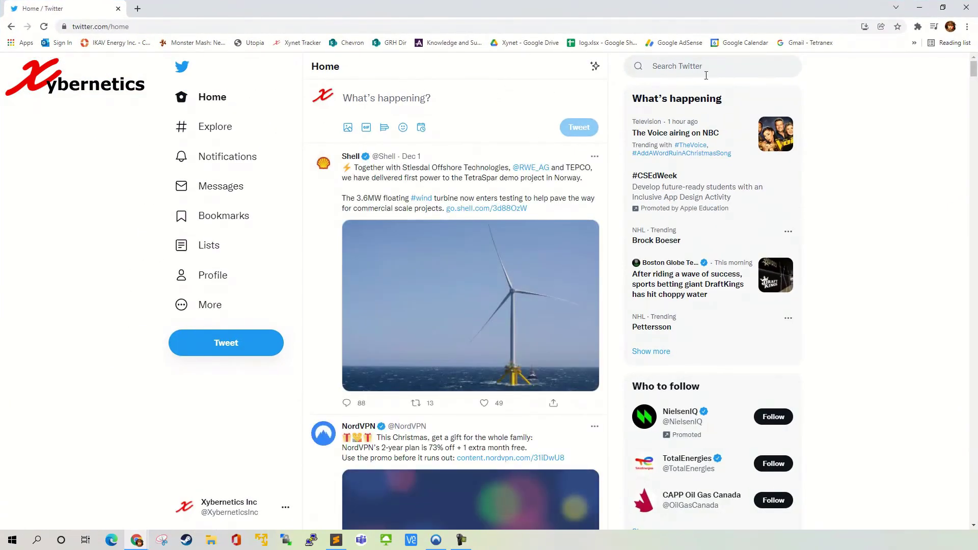
# Search Twitter for obama.
pyautogui.click(705, 75)
pyautogui.write('obama')
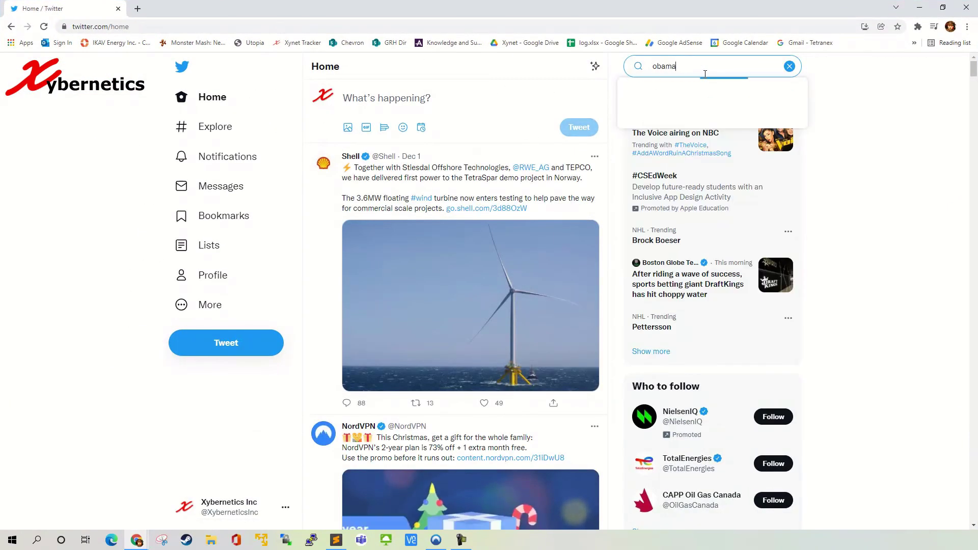
pyautogui.press('Return')
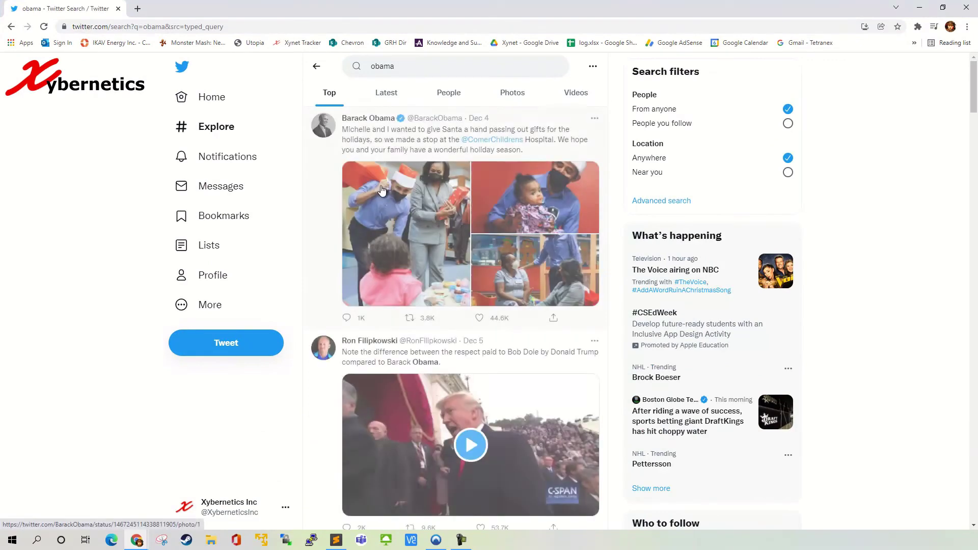